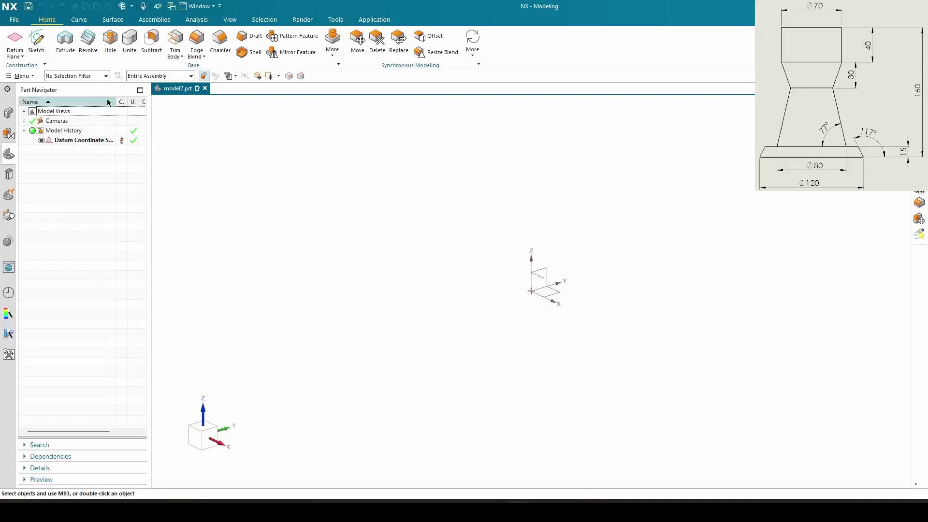
Create a sketch on the vertical YZ principal plane.
{"action": "left_click", "coordinate": [37, 41]}
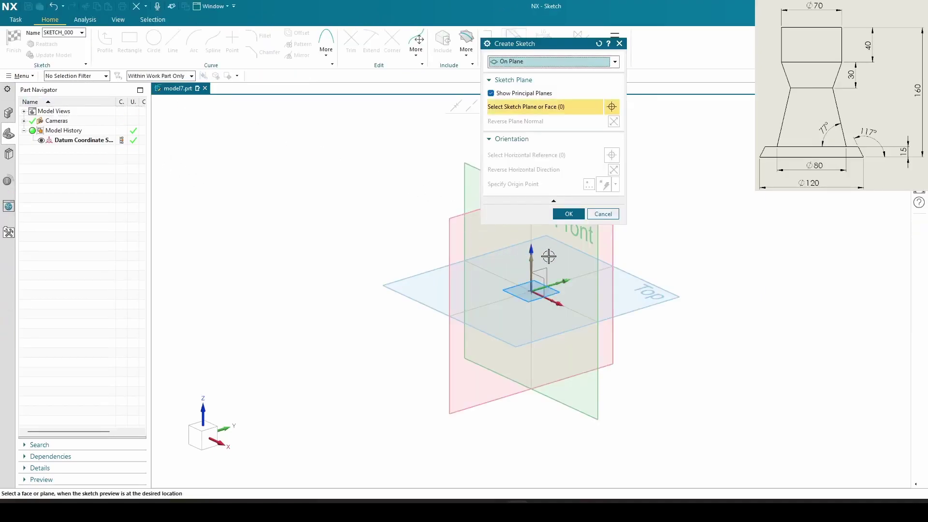
{"action": "left_click", "coordinate": [458, 217]}
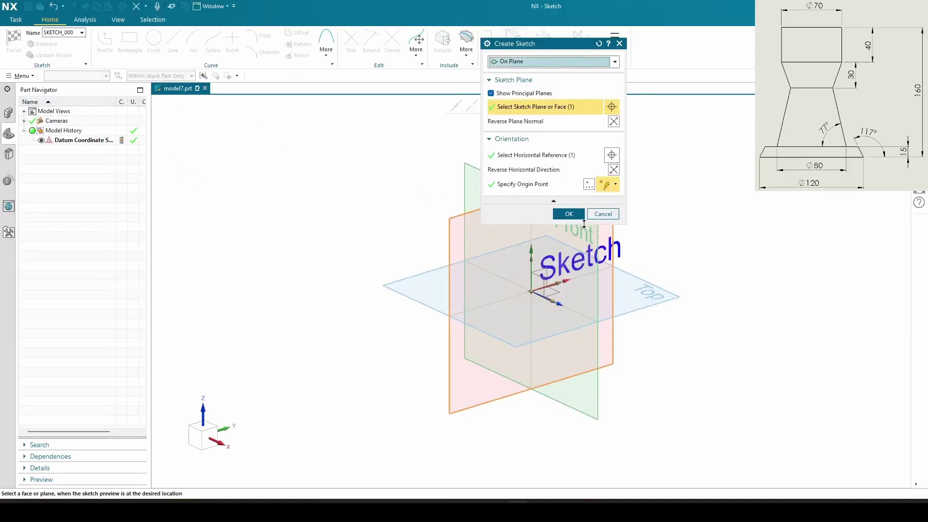
{"action": "left_click", "coordinate": [568, 214]}
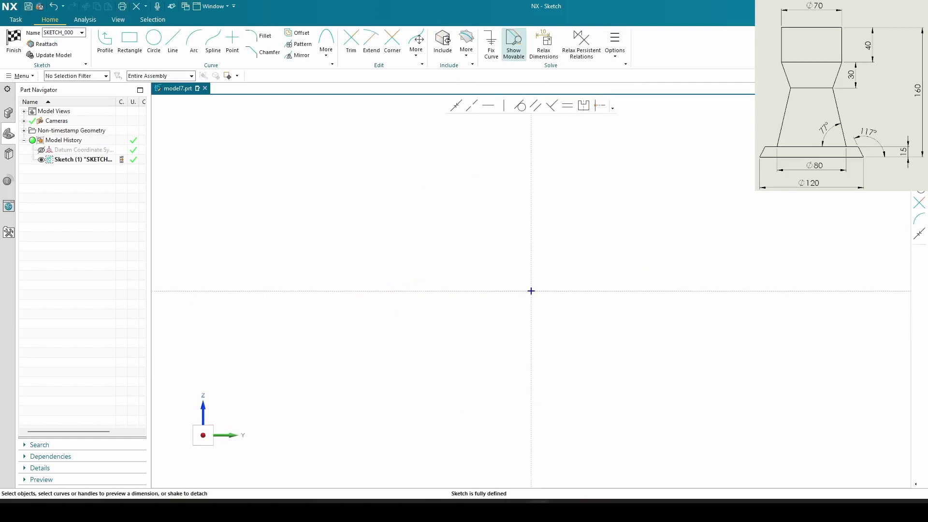
With the Profile tool, sketch from the origin a horizontal base line about 409 mm long, an inward-slanting edge, a short horizontal ledge and a rising inward slope.
{"action": "left_click", "coordinate": [100, 47]}
{"action": "middle_click_drag", "start_coordinate": [466, 228], "coordinate": [251, 285], "text": "shift"}
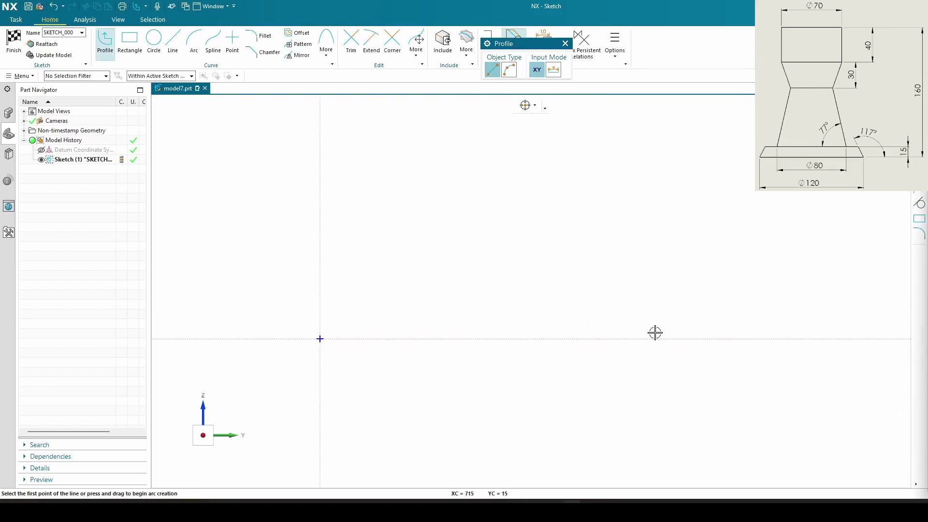
{"action": "left_click", "coordinate": [320, 339]}
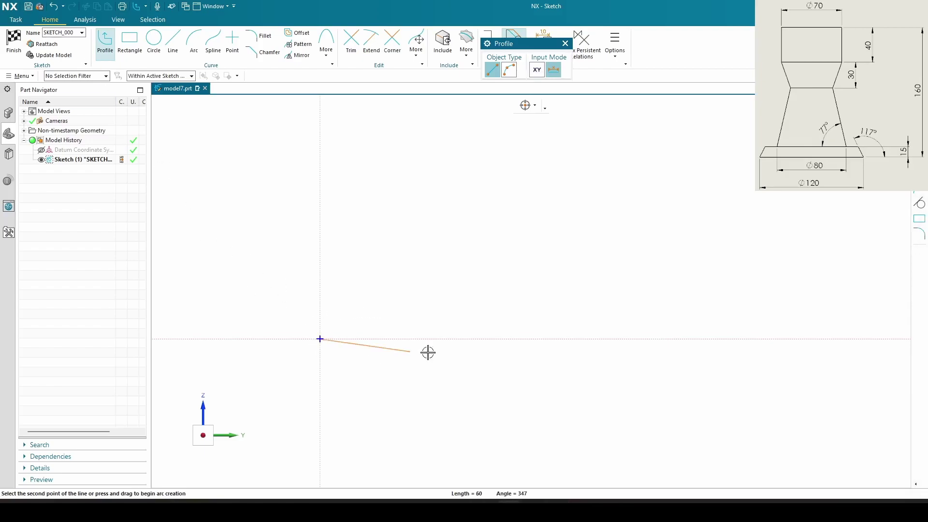
{"action": "left_click", "coordinate": [513, 338]}
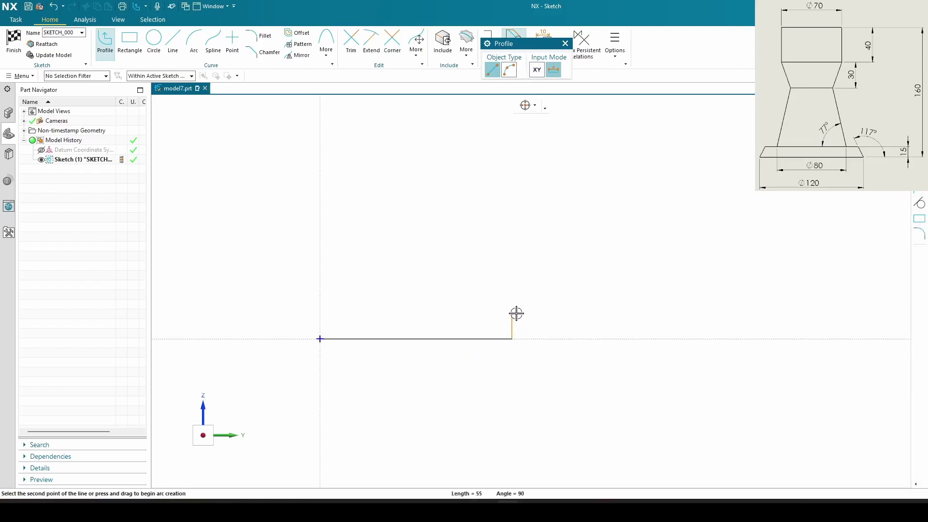
{"action": "left_click", "coordinate": [474, 285]}
{"action": "left_click", "coordinate": [416, 285]}
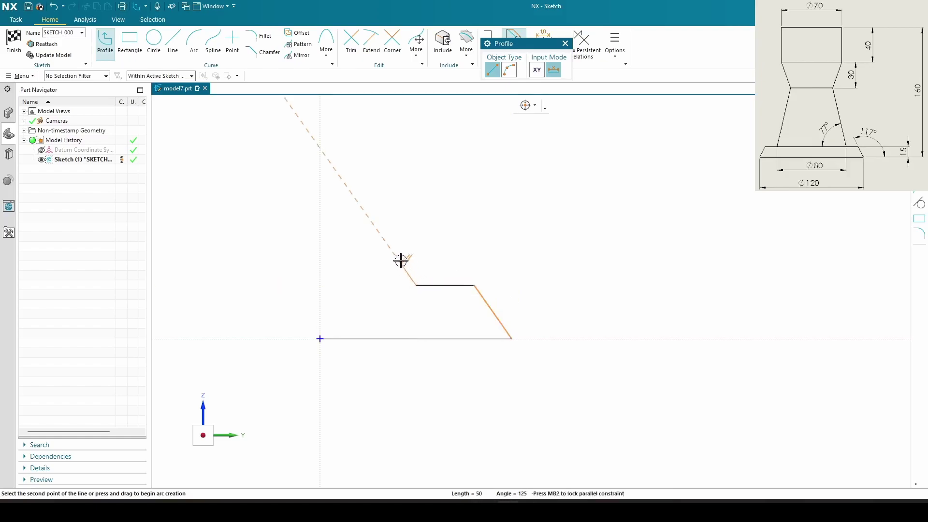
{"action": "left_click", "coordinate": [368, 195]}
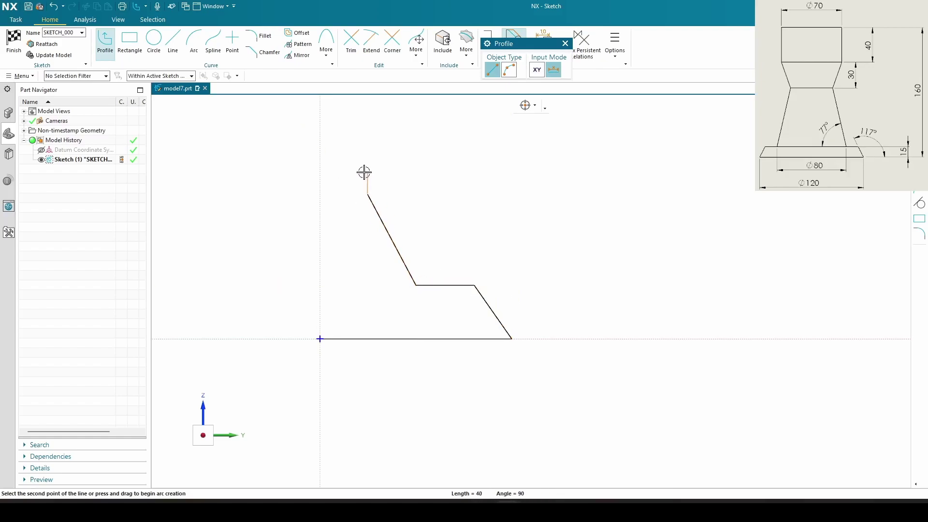
Continue the profile with an outward slope, a vertical edge and a horizontal top line to the vertical axis, and close it at the origin.
{"action": "left_click", "coordinate": [412, 137]}
{"action": "scroll", "coordinate": [406, 132], "scroll_direction": "down", "scroll_amount": 3}
{"action": "middle_click_drag", "start_coordinate": [406, 132], "coordinate": [348, 321], "text": "shift"}
{"action": "left_click", "coordinate": [361, 273]}
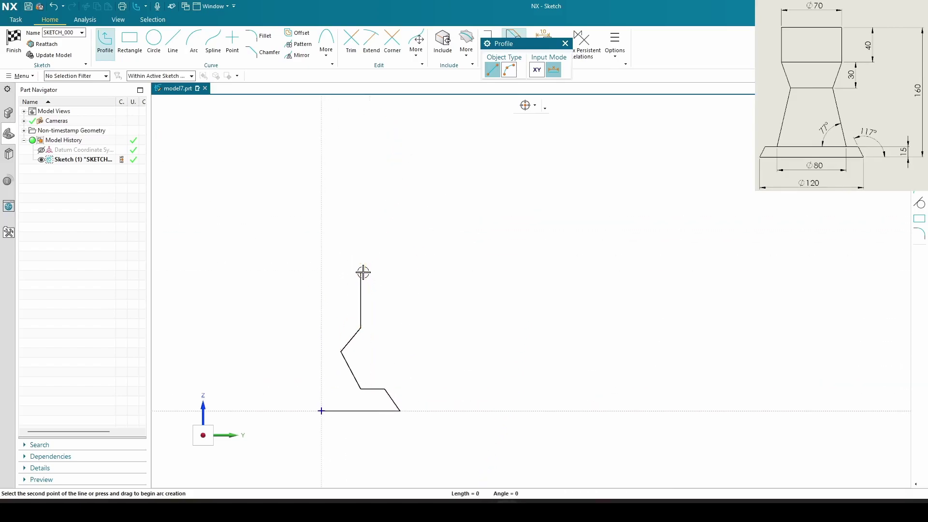
{"action": "left_click", "coordinate": [322, 272]}
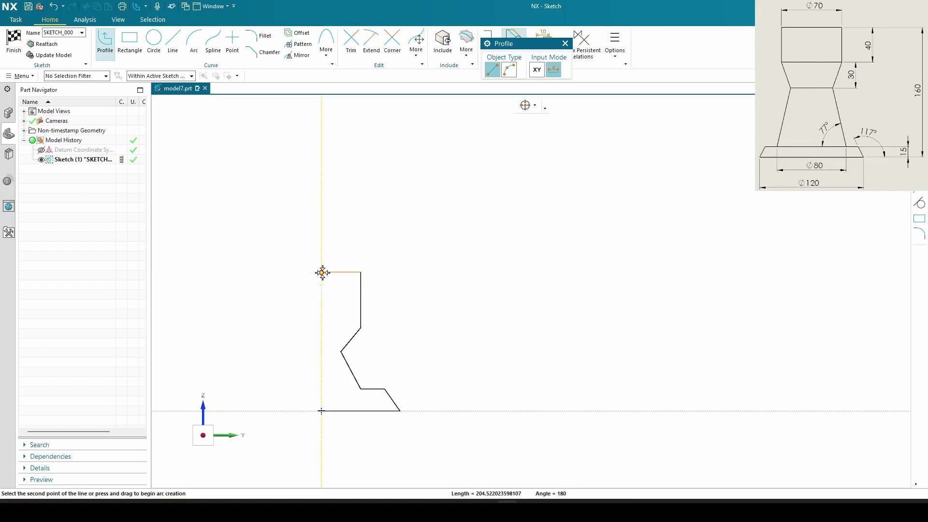
{"action": "left_click", "coordinate": [320, 410]}
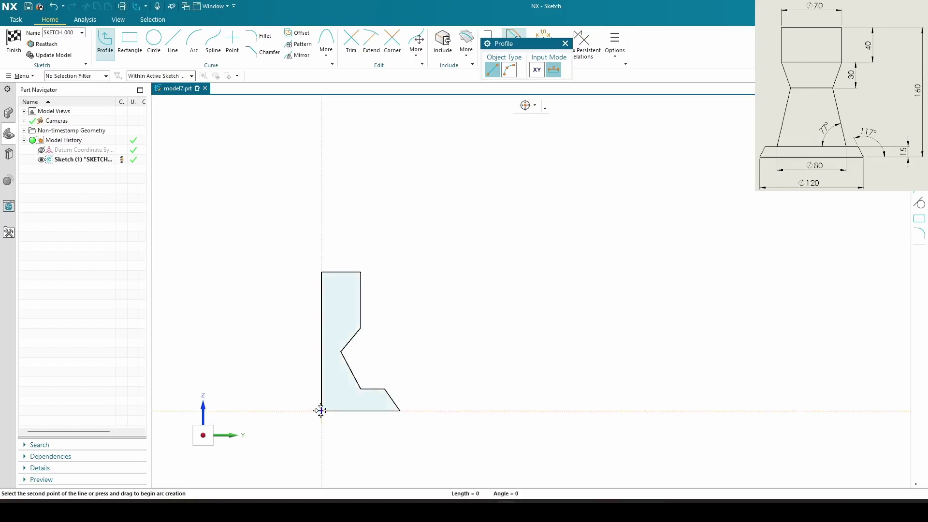
{"action": "scroll", "coordinate": [308, 390], "scroll_direction": "up", "scroll_amount": 5}
{"action": "middle_click_drag", "start_coordinate": [307, 381], "coordinate": [232, 384], "text": "shift"}
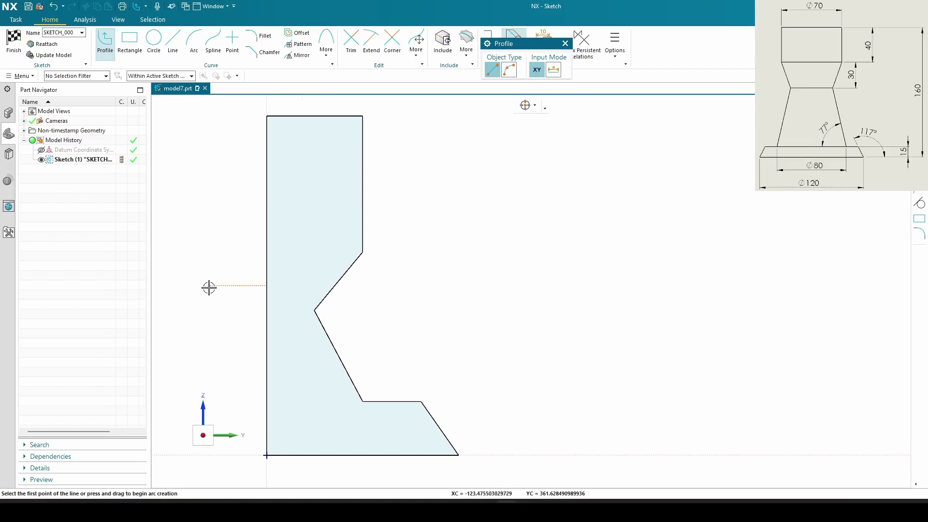
{"action": "mouse_move", "coordinate": [328, 333]}
{"action": "middle_mouse_down", "text": "shift"}
{"action": "mouse_move", "coordinate": [321, 293]}
{"action": "mouse_move", "coordinate": [348, 317]}
{"action": "middle_mouse_up", "text": "shift"}
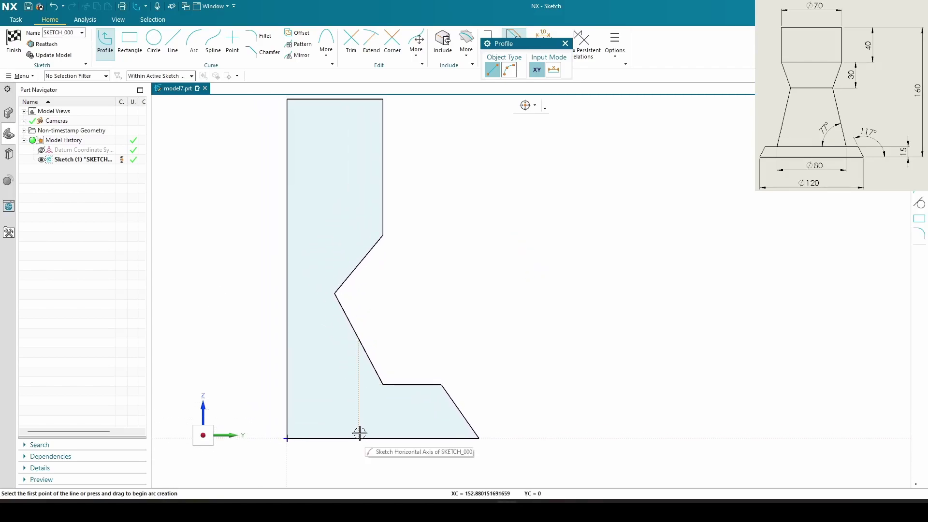
{"action": "key", "text": "Escape"}
Dimension the base line at 80 mm and scale the entire sketch to this first dimension.
{"action": "left_click_drag", "start_coordinate": [385, 438], "coordinate": [388, 455]}
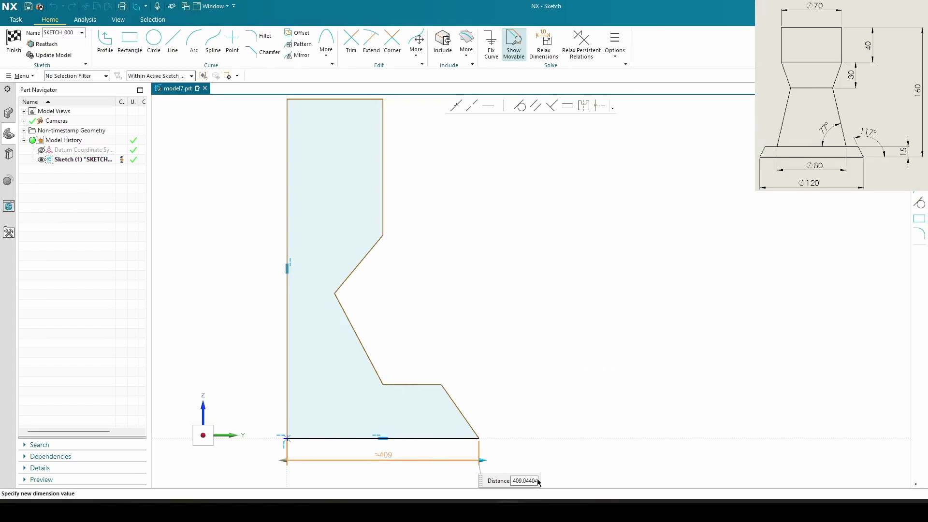
{"action": "type", "text": "16"}
{"action": "key", "text": "Return"}
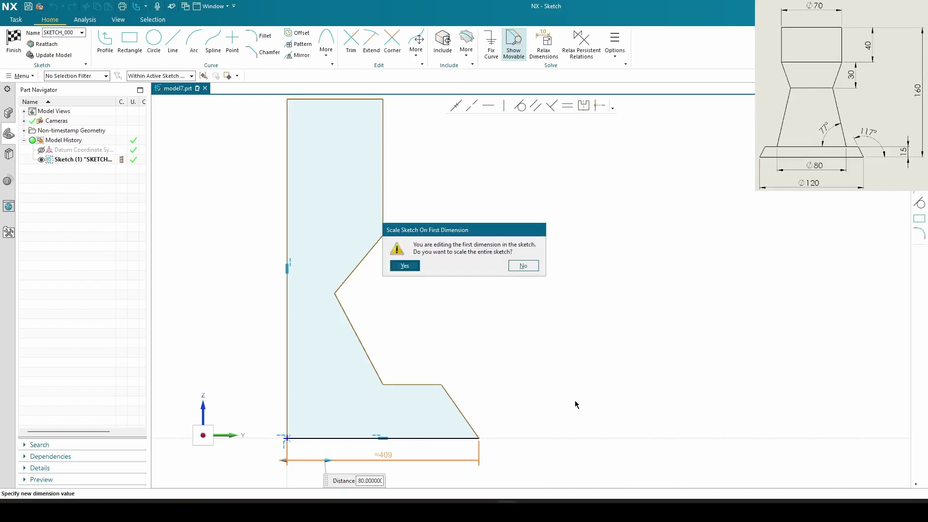
{"action": "left_click", "coordinate": [405, 265]}
{"action": "scroll", "coordinate": [290, 416], "scroll_direction": "up", "scroll_amount": 8}
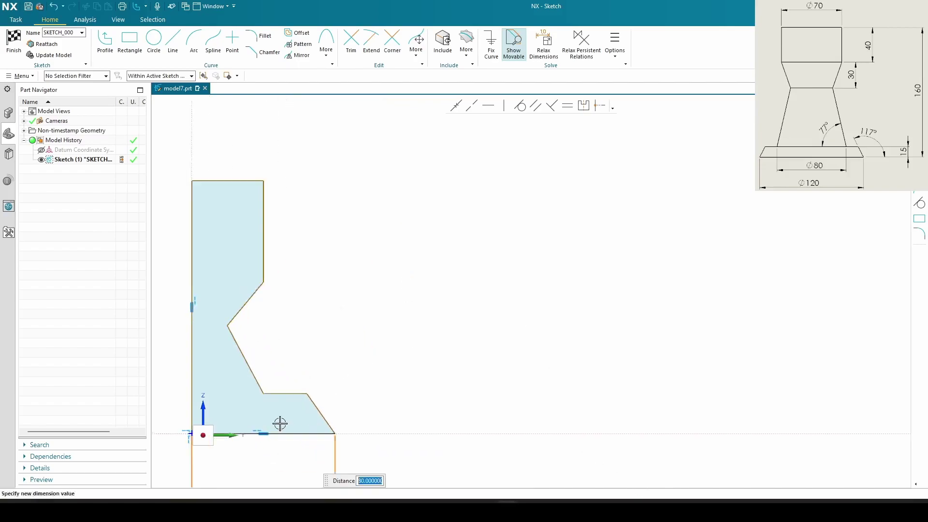
Set the base line's length to 60 mm and move the ledge's outer corner inward so the base edge slopes toward the axis.
{"action": "scroll", "coordinate": [485, 350], "scroll_direction": "down", "scroll_amount": 6}
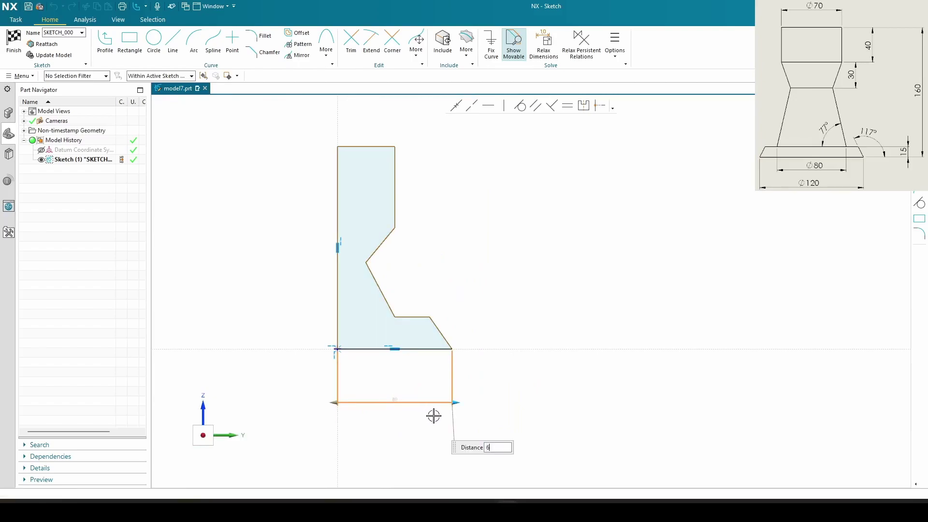
{"action": "key", "text": "Return"}
{"action": "scroll", "coordinate": [427, 407], "scroll_direction": "up", "scroll_amount": 3}
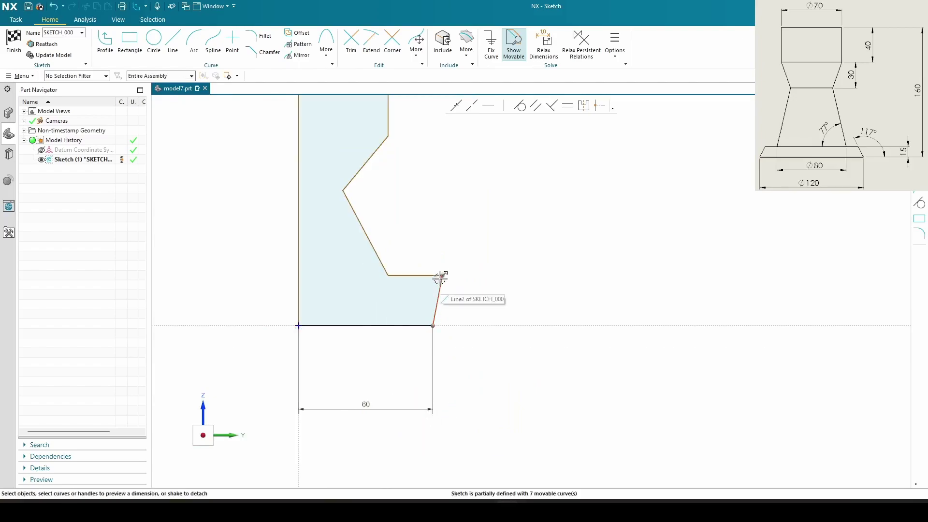
{"action": "left_click_drag", "start_coordinate": [443, 275], "coordinate": [413, 275]}
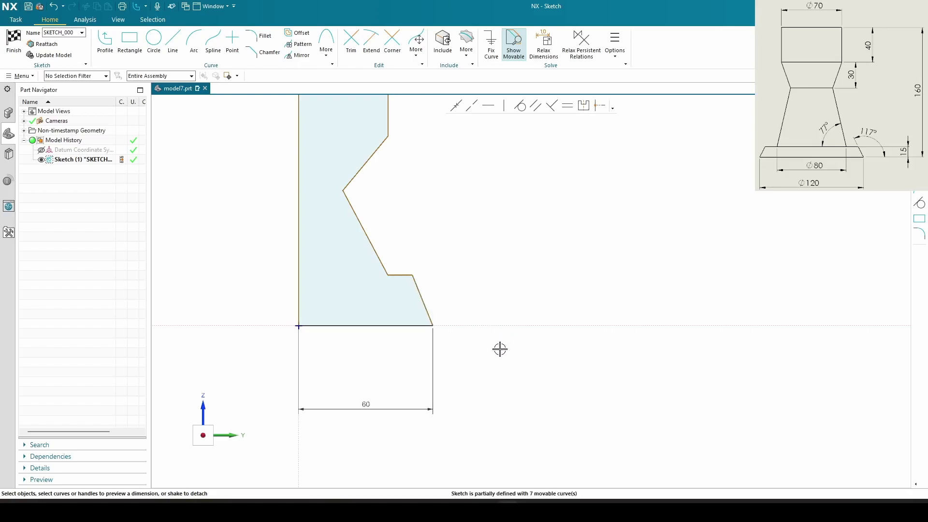
Dimension the profile's vertical axis line at 160 mm and place the dimension clear of the profile.
{"action": "mouse_move", "coordinate": [425, 263]}
{"action": "middle_mouse_down", "text": "shift"}
{"action": "mouse_move", "coordinate": [489, 346]}
{"action": "mouse_move", "coordinate": [480, 348]}
{"action": "middle_mouse_up", "text": "shift"}
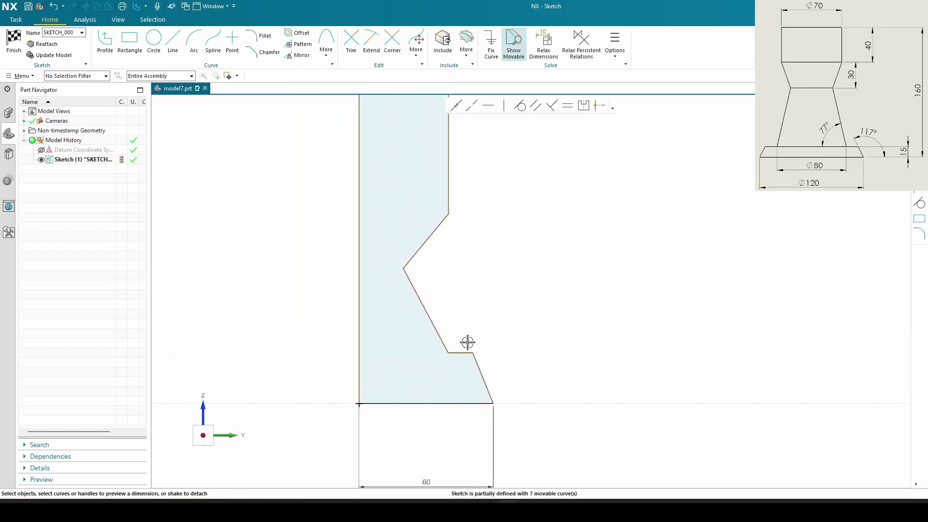
{"action": "left_click", "coordinate": [360, 231]}
{"action": "left_click", "coordinate": [347, 244]}
{"action": "type", "text": "160"}
{"action": "key", "text": "Return"}
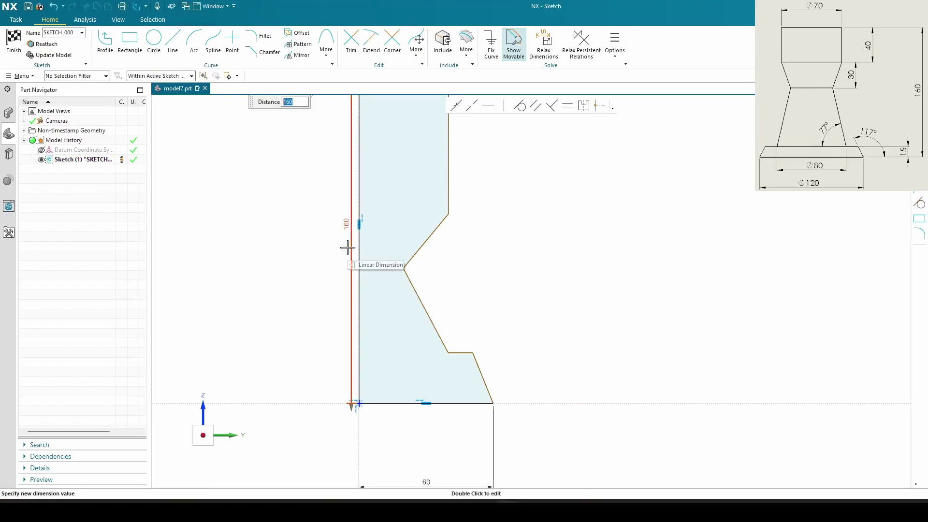
{"action": "left_click_drag", "start_coordinate": [348, 234], "coordinate": [250, 229]}
{"action": "scroll", "coordinate": [457, 266], "scroll_direction": "down", "scroll_amount": 2}
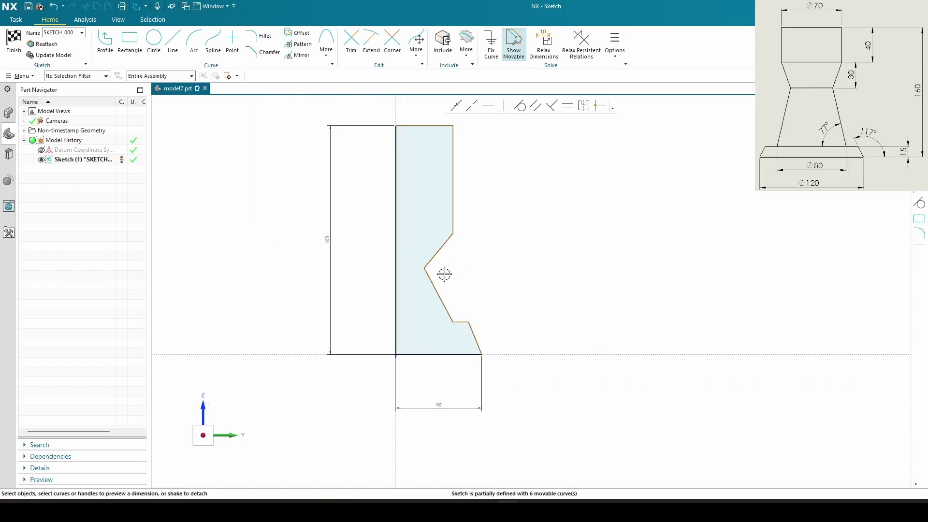
Dimension the horizontal distance from the ledge's inner corner to the vertical axis line at 40 mm, placed below the base.
{"action": "middle_click_drag", "start_coordinate": [441, 275], "coordinate": [334, 309], "text": "shift"}
{"action": "scroll", "coordinate": [307, 327], "scroll_direction": "up", "scroll_amount": 1}
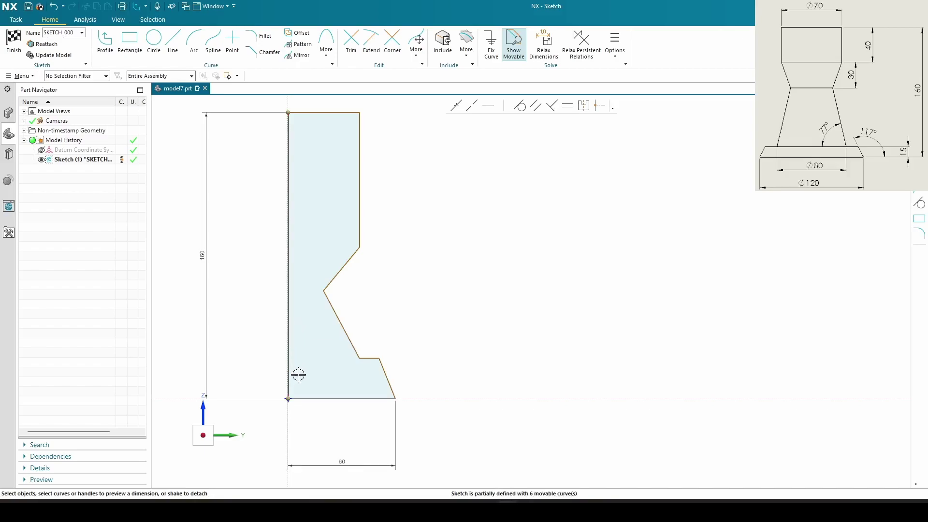
{"action": "left_click", "coordinate": [359, 358]}
{"action": "left_click", "coordinate": [289, 358]}
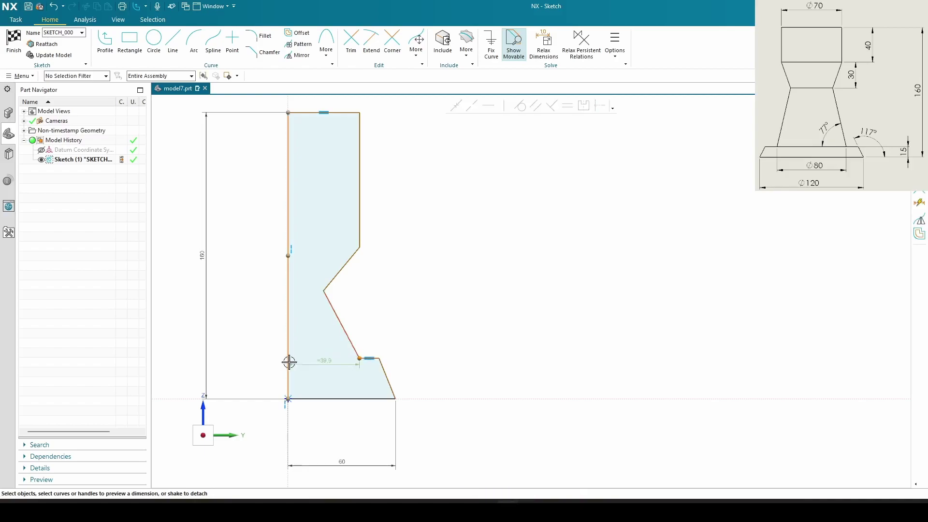
{"action": "left_click", "coordinate": [348, 425]}
{"action": "type", "text": "40"}
{"action": "key", "text": "Return"}
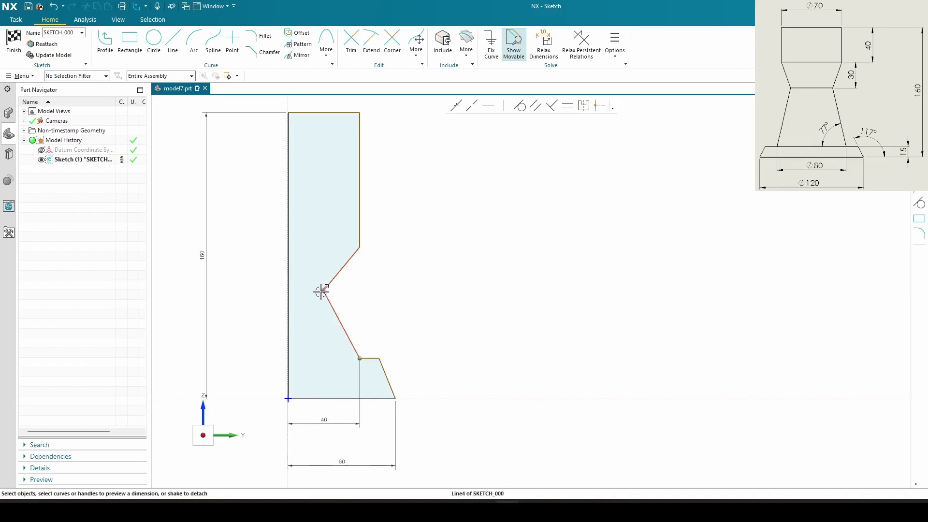
Dimension the vertical height between the neck corner and the upper end of the outward slope at 30 mm.
{"action": "left_click", "coordinate": [360, 248]}
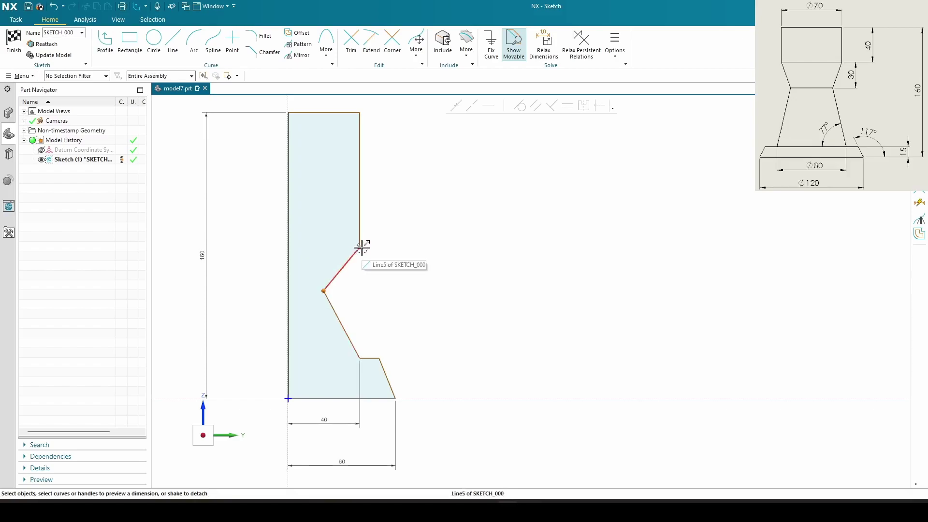
{"action": "left_click", "coordinate": [361, 247]}
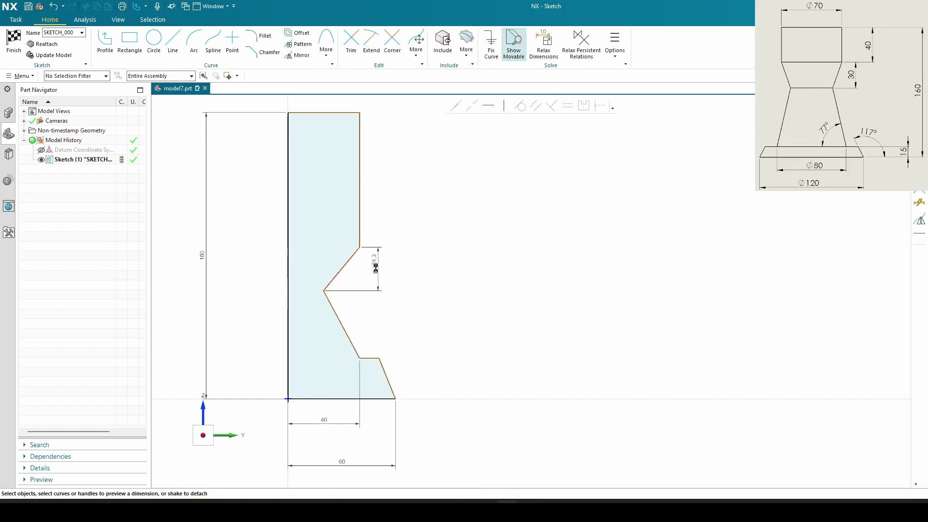
{"action": "left_click", "coordinate": [376, 268]}
{"action": "type", "text": "30"}
{"action": "key", "text": "Return"}
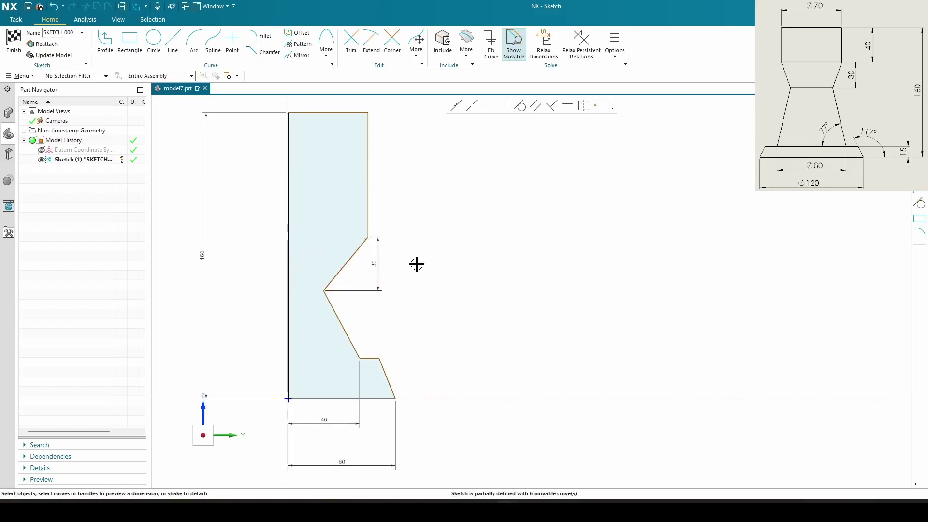
Dimension the upper vertical edge at 40 mm and pull the neck corner away from the axis.
{"action": "left_click", "coordinate": [369, 197]}
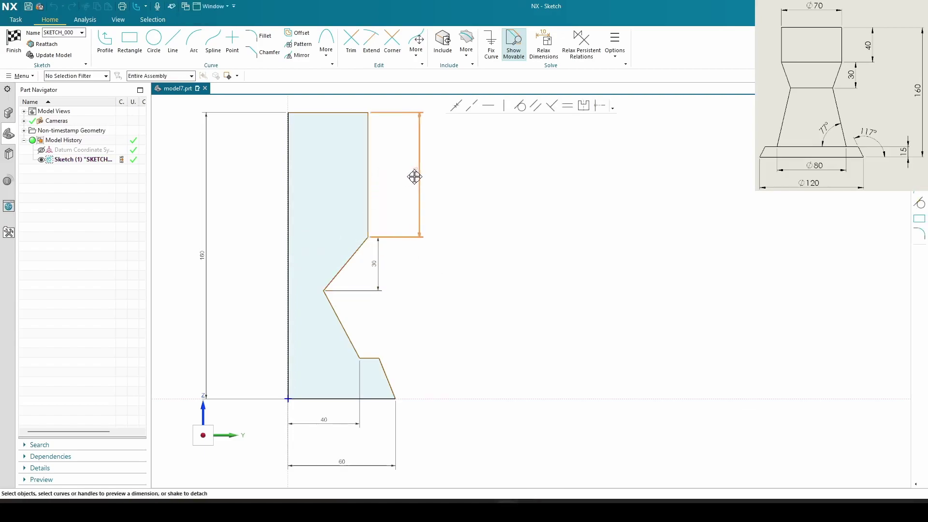
{"action": "left_click", "coordinate": [417, 199]}
{"action": "type", "text": "40"}
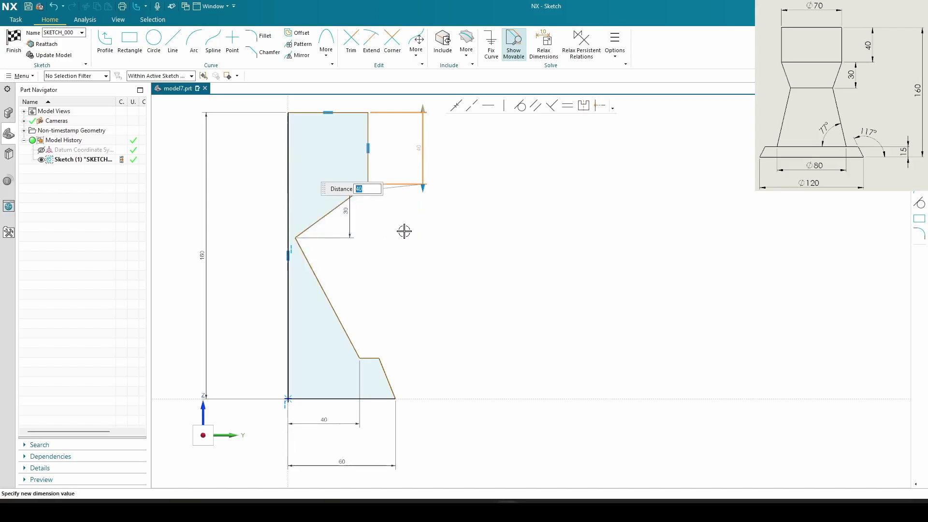
{"action": "key", "text": "Return"}
{"action": "left_click_drag", "start_coordinate": [296, 238], "coordinate": [332, 245]}
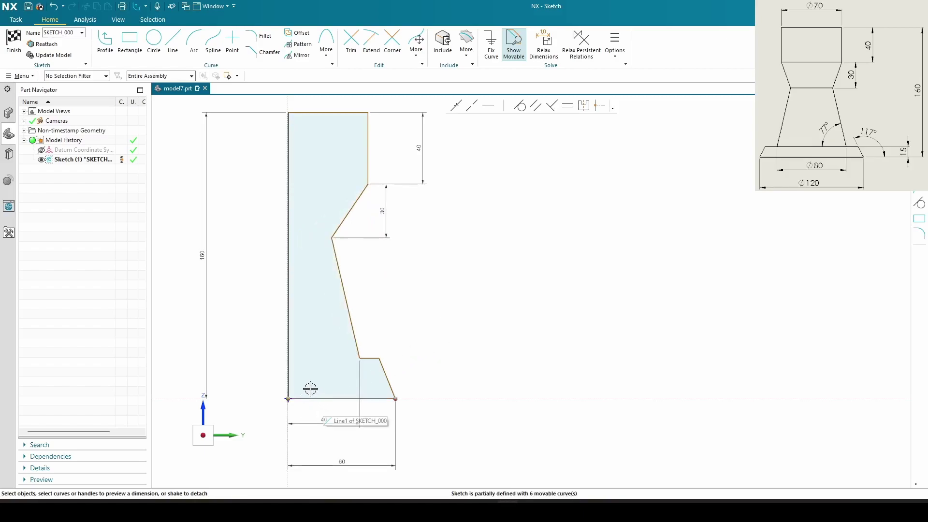
Dimension the angle between the ledge and the long sloping line at 77 degrees.
{"action": "left_click", "coordinate": [369, 357]}
{"action": "left_click", "coordinate": [353, 327]}
{"action": "left_click", "coordinate": [347, 350]}
{"action": "type", "text": "77"}
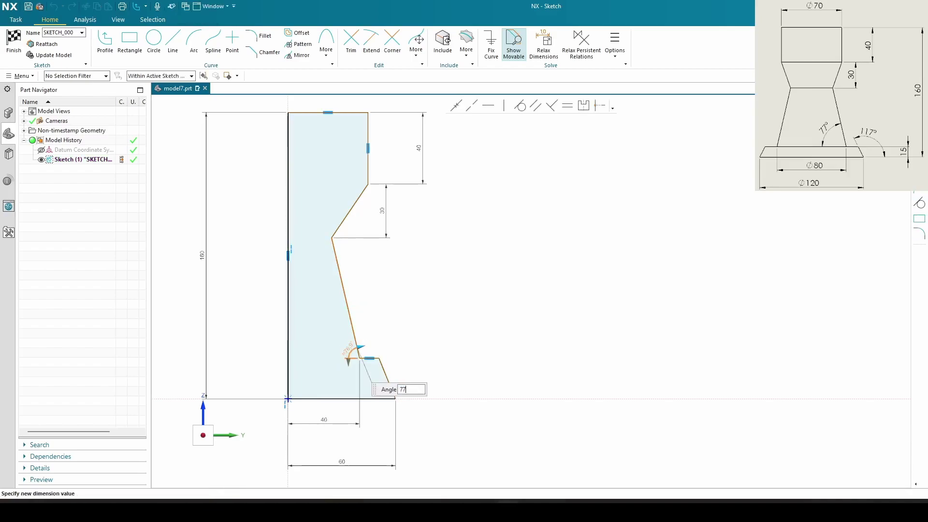
{"action": "key", "text": "Return"}
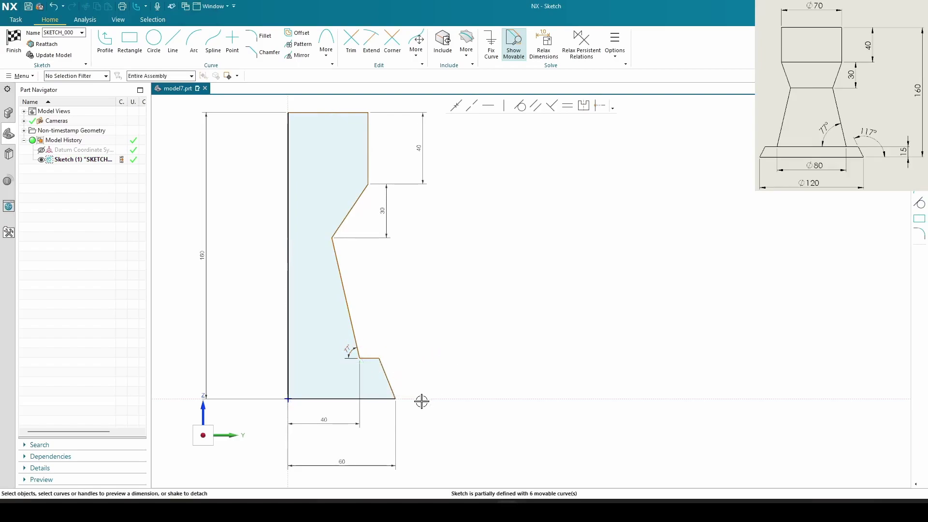
Dimension the outer angle between the base line and the slanted base edge at 117 degrees.
{"action": "left_click", "coordinate": [378, 399]}
{"action": "left_click", "coordinate": [388, 378]}
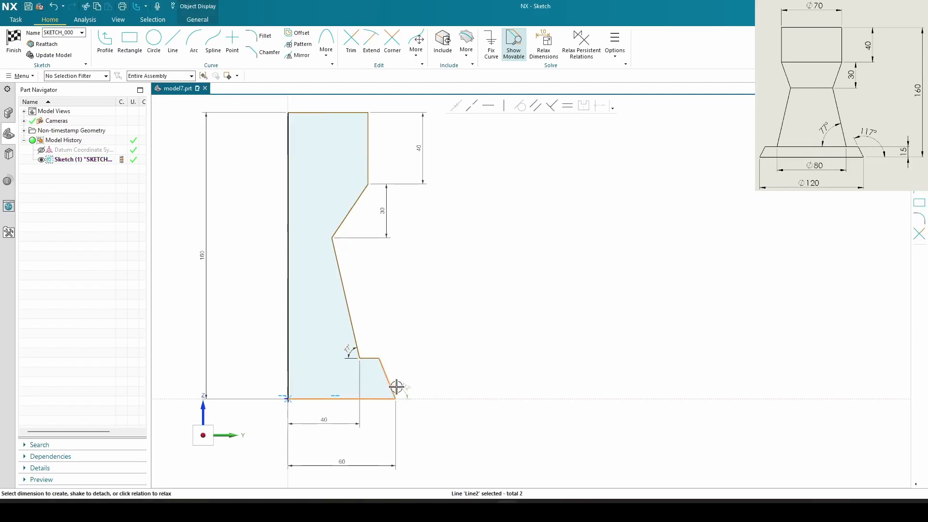
{"action": "left_click", "coordinate": [401, 386]}
{"action": "type", "text": "117"}
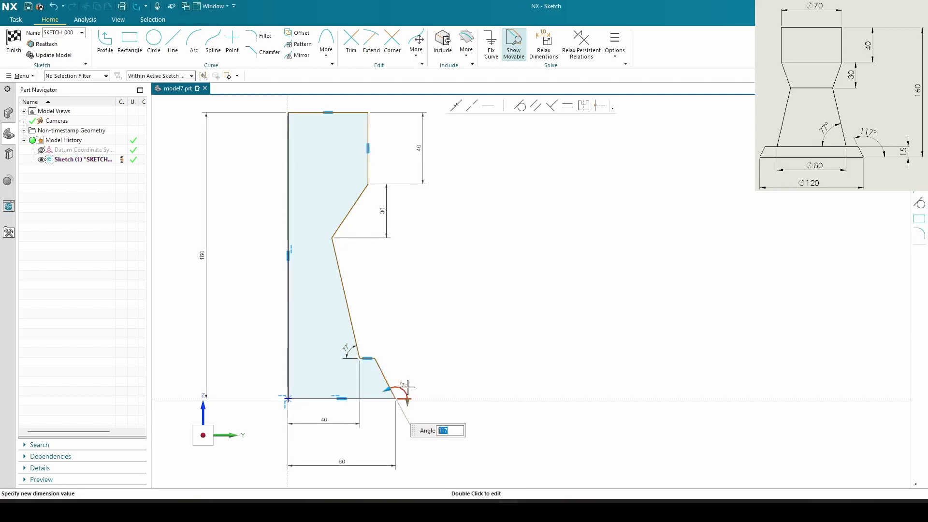
Dimension the vertical height between the base line and the short horizontal ledge at 15 mm.
{"action": "key", "text": "Return"}
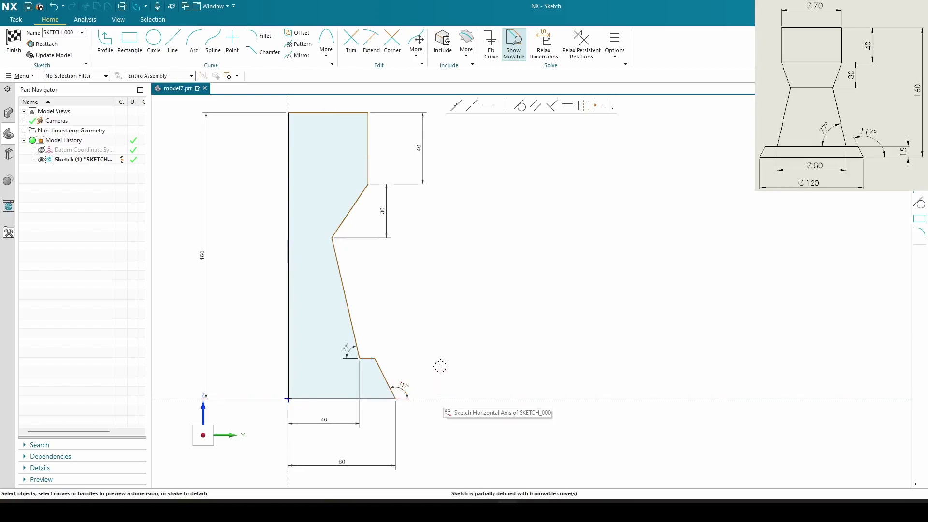
{"action": "left_click", "coordinate": [375, 398]}
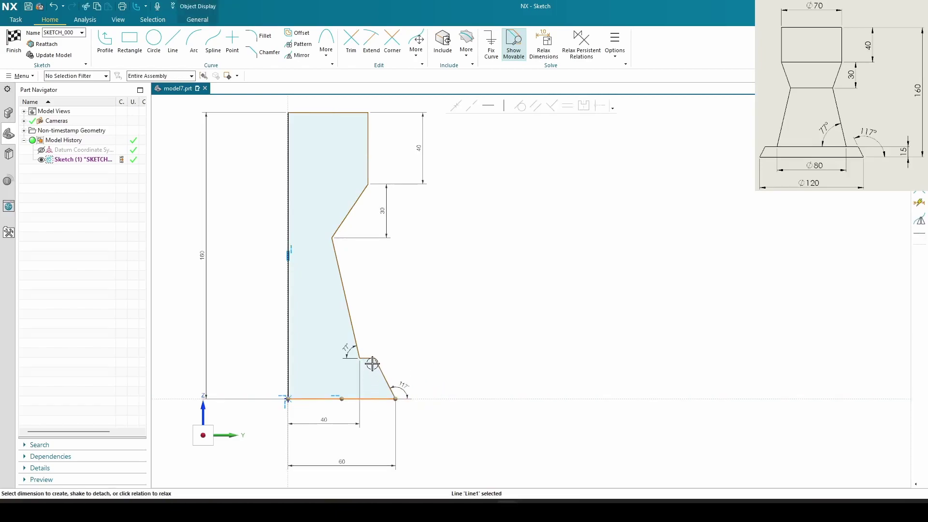
{"action": "left_click", "coordinate": [366, 359]}
{"action": "left_click", "coordinate": [437, 408]}
{"action": "type", "text": "54"}
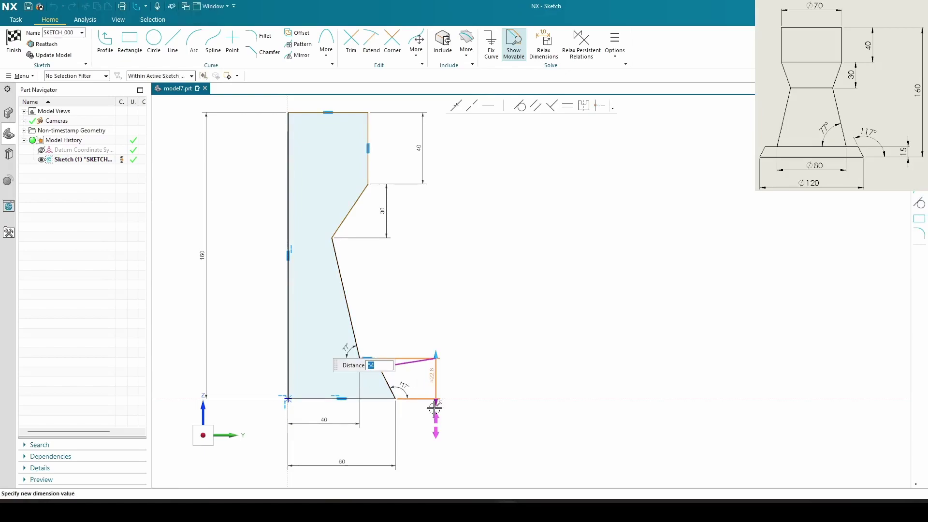
{"action": "key", "text": "Return"}
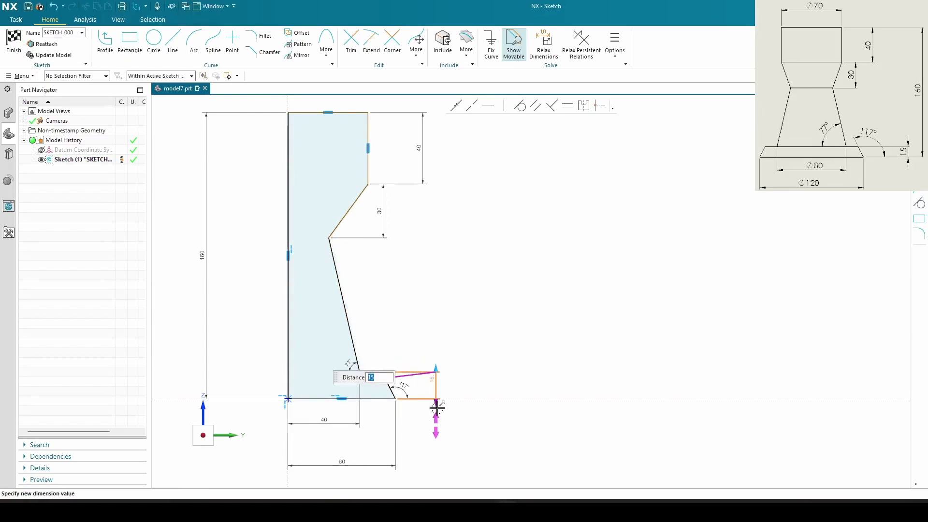
{"action": "left_click", "coordinate": [471, 392]}
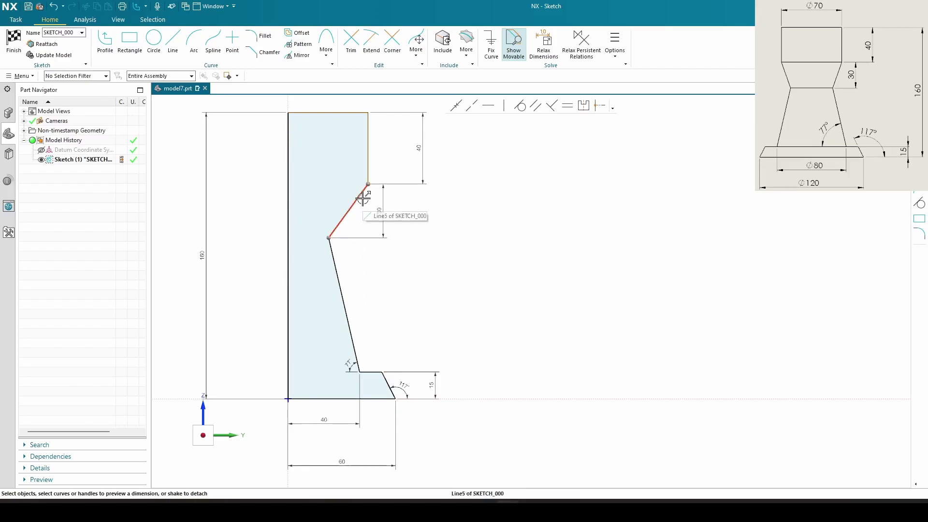
Dimension the horizontal distance between the axis line and the upper vertical edge at 35 mm, placed above the profile.
{"action": "left_click", "coordinate": [368, 154]}
{"action": "left_click", "coordinate": [288, 162]}
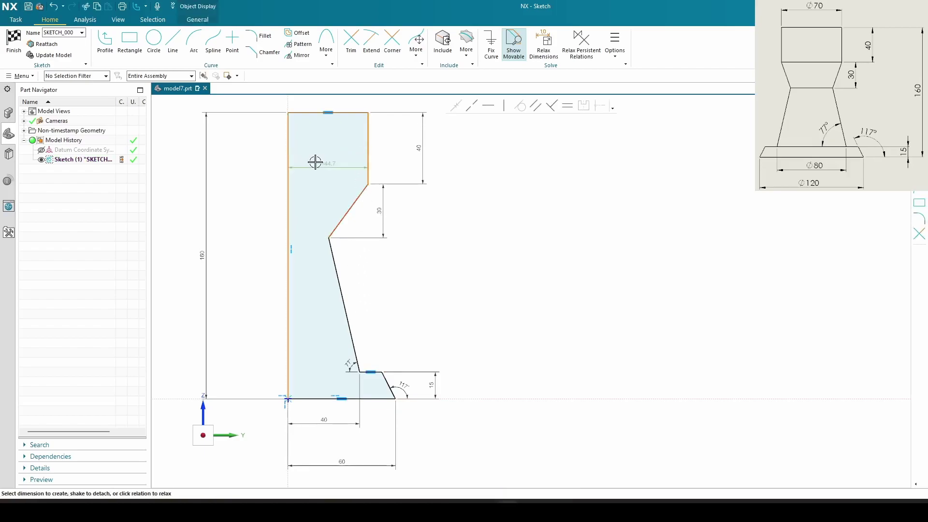
{"action": "middle_click_drag", "start_coordinate": [321, 183], "coordinate": [284, 252], "text": "shift"}
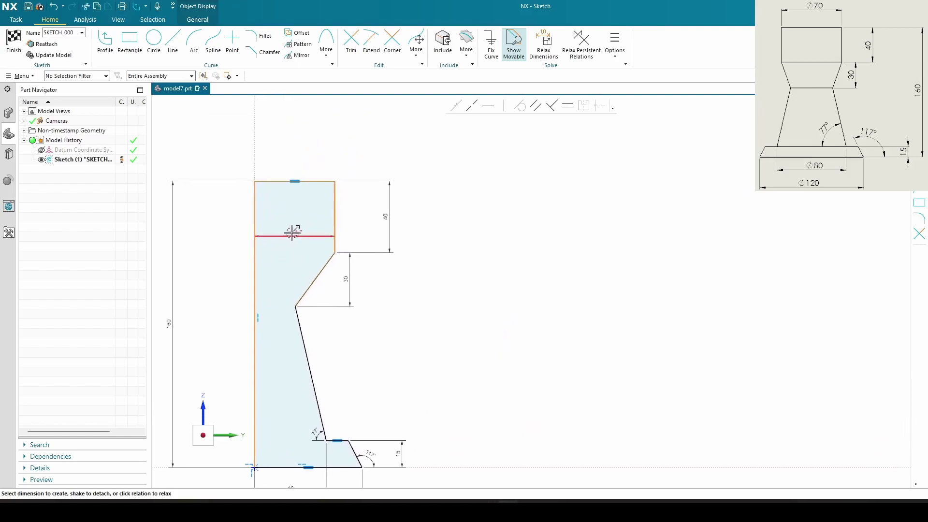
{"action": "left_click", "coordinate": [290, 162]}
{"action": "type", "text": "3"}
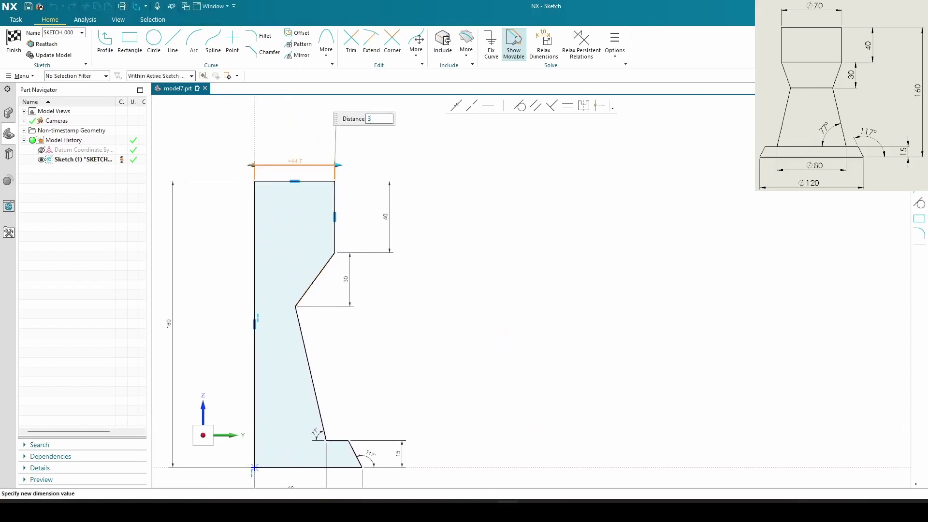
{"action": "key", "text": "Return"}
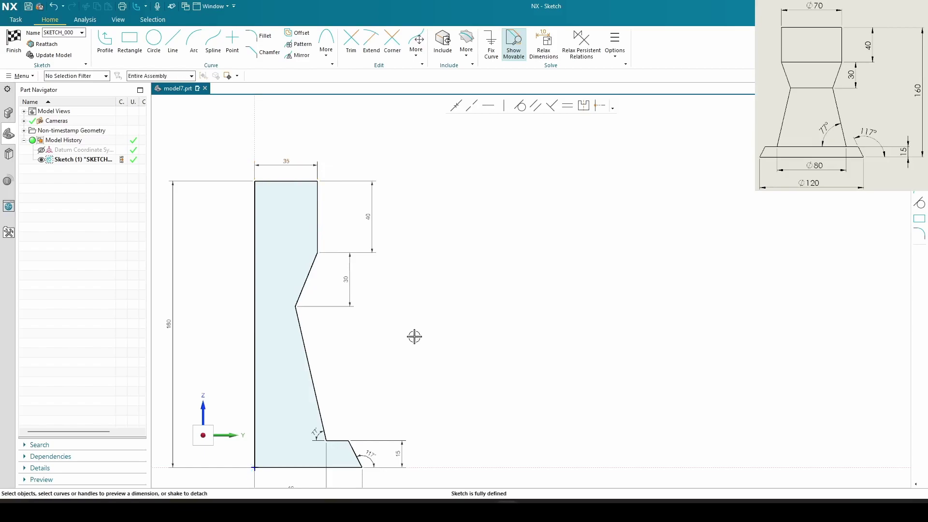
Finish the sketch and return to the modeling environment.
{"action": "scroll", "coordinate": [391, 348], "scroll_direction": "down", "scroll_amount": 2}
{"action": "mouse_move", "coordinate": [394, 363]}
{"action": "middle_mouse_down", "text": "shift"}
{"action": "mouse_move", "coordinate": [413, 300]}
{"action": "mouse_move", "coordinate": [408, 316]}
{"action": "middle_mouse_up", "text": "shift"}
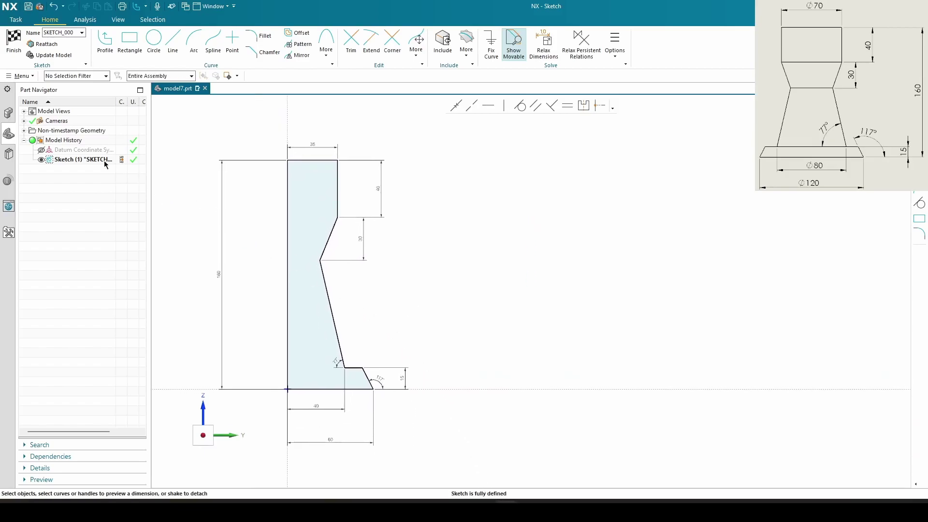
{"action": "left_click", "coordinate": [14, 43]}
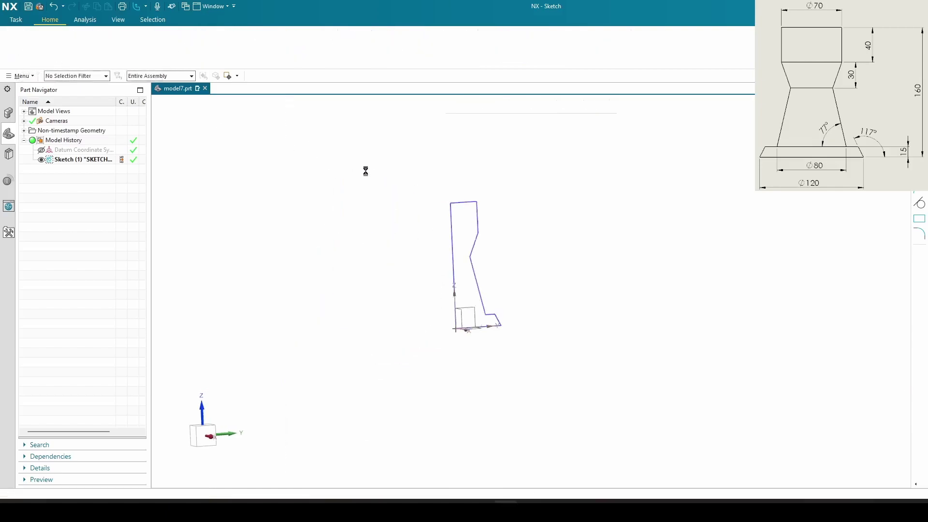
Start a Revolve with the eight curves of the half profile as section and reverse the section direction.
{"action": "scroll", "coordinate": [582, 252], "scroll_direction": "up", "scroll_amount": 4}
{"action": "middle_click_drag", "start_coordinate": [555, 253], "coordinate": [424, 323], "text": "shift"}
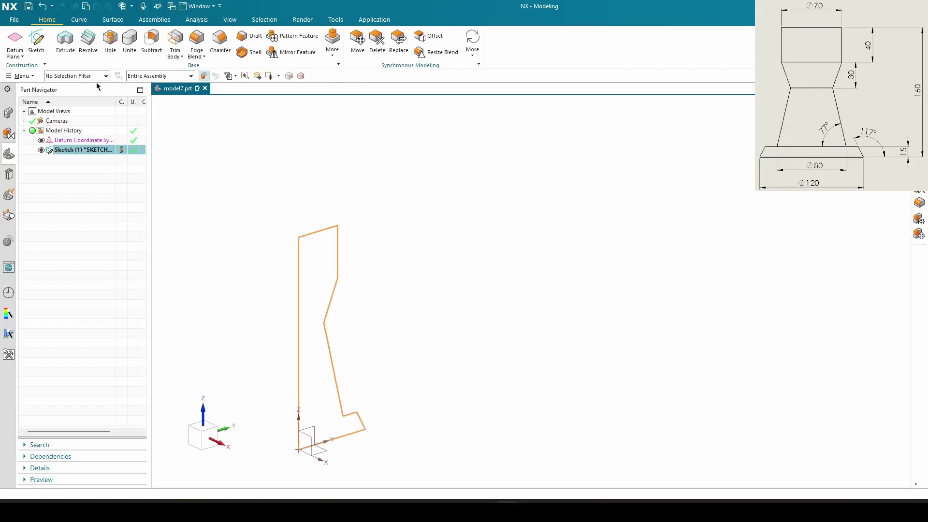
{"action": "left_click", "coordinate": [88, 39]}
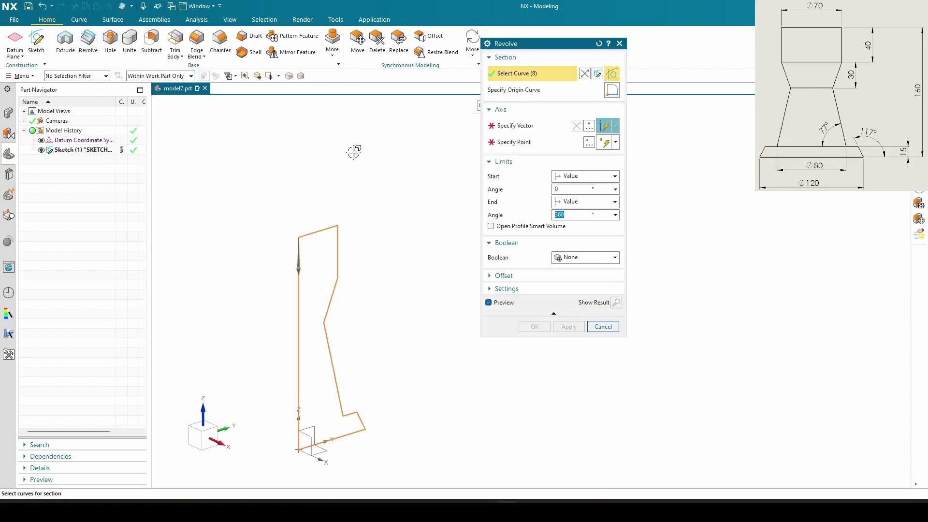
{"action": "left_click_drag", "start_coordinate": [540, 45], "coordinate": [549, 158]}
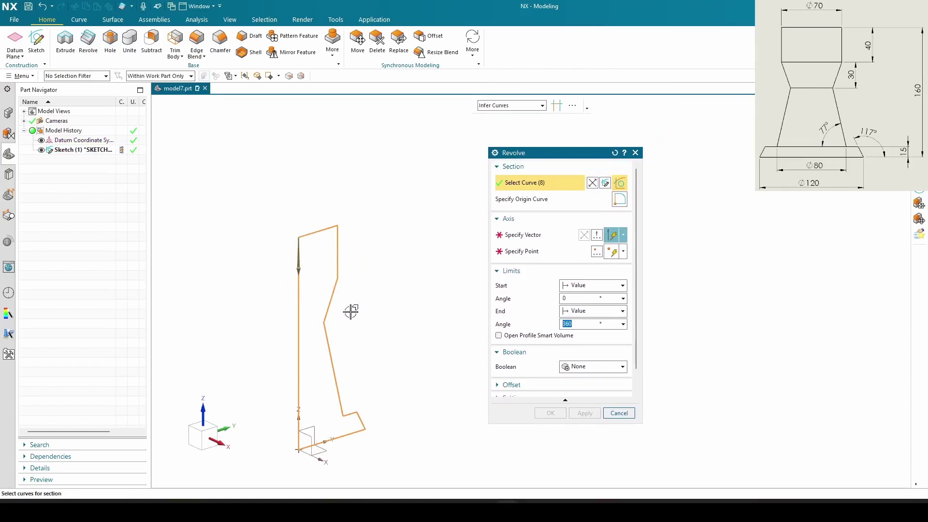
{"action": "left_click_drag", "start_coordinate": [421, 464], "coordinate": [272, 213]}
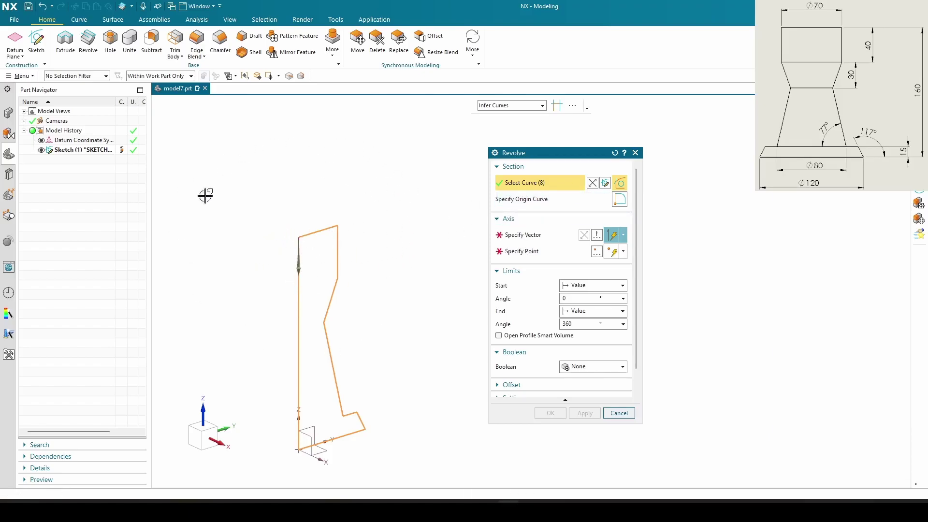
{"action": "left_click", "coordinate": [592, 184]}
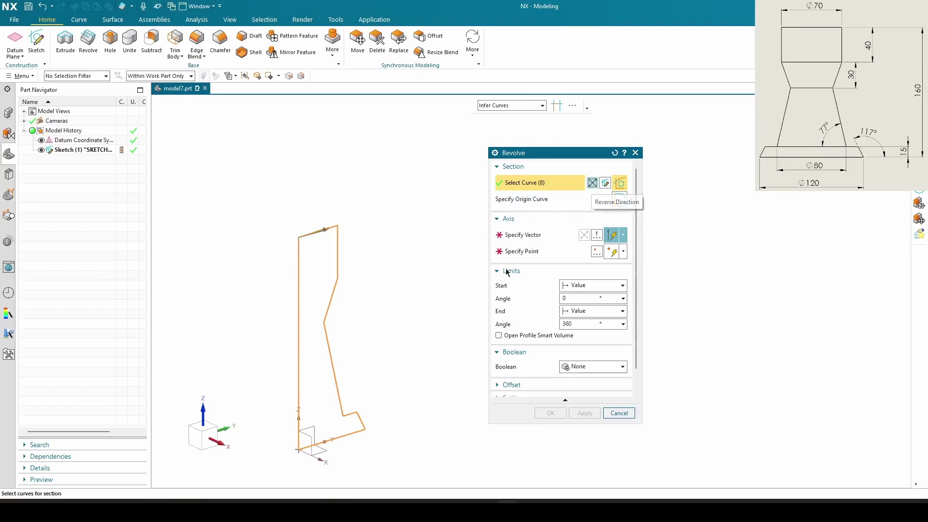
Revolve the profile from 0 to 360 degrees about the downward vertical vector through the origin, with Boolean set to None.
{"action": "left_click", "coordinate": [517, 236]}
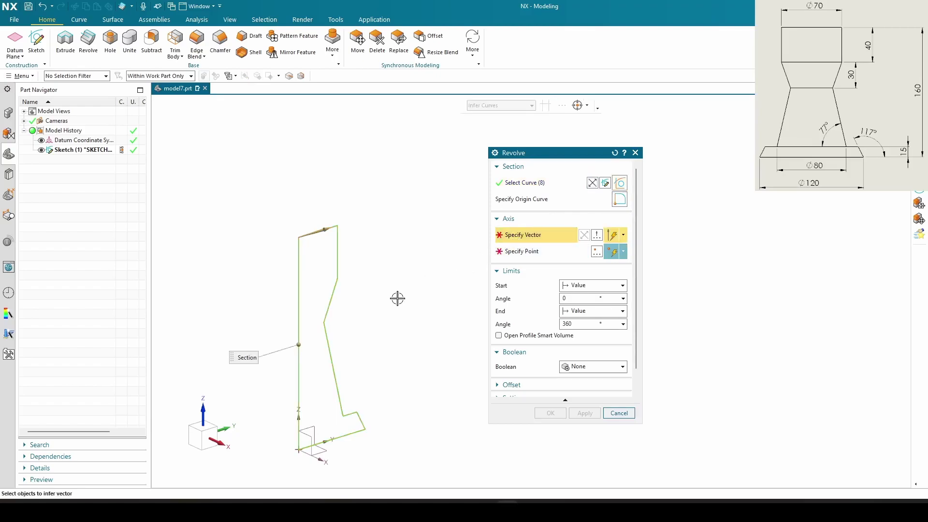
{"action": "mouse_move", "coordinate": [546, 156]}
{"action": "left_mouse_down"}
{"action": "mouse_move", "coordinate": [224, 153]}
{"action": "mouse_move", "coordinate": [695, 165]}
{"action": "left_mouse_up"}
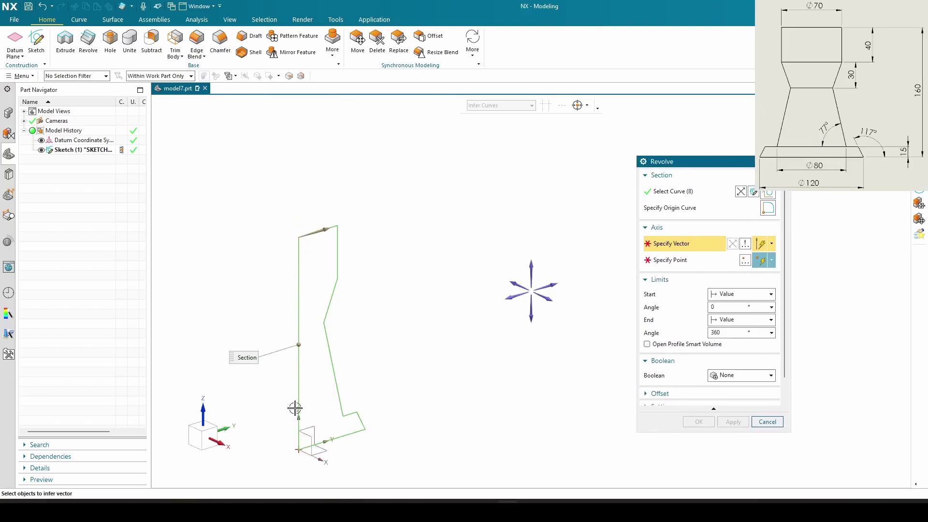
{"action": "left_click", "coordinate": [532, 307]}
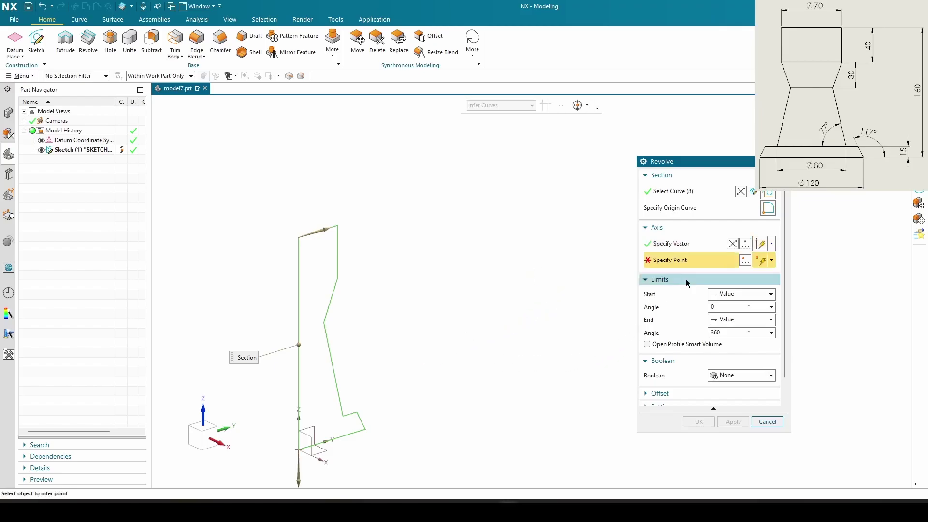
{"action": "left_click", "coordinate": [299, 450]}
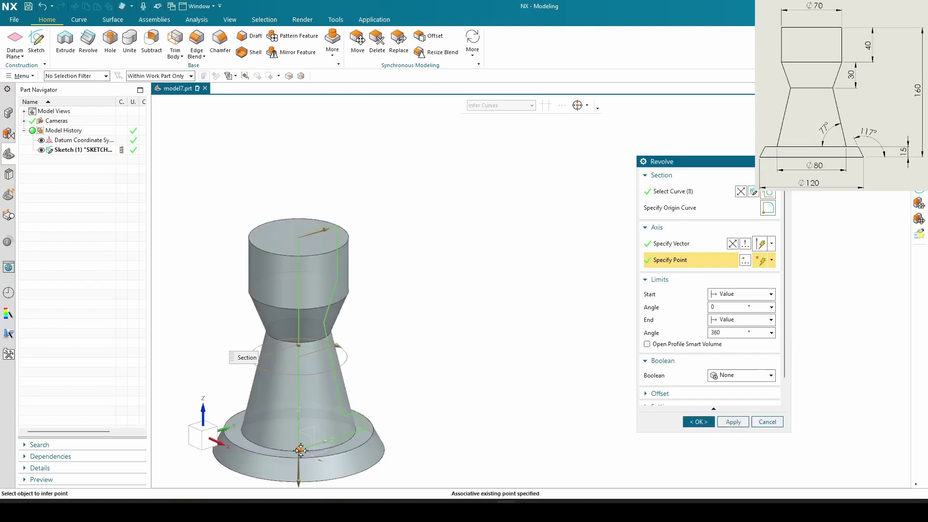
{"action": "left_click", "coordinate": [733, 422]}
{"action": "key", "text": "Escape"}
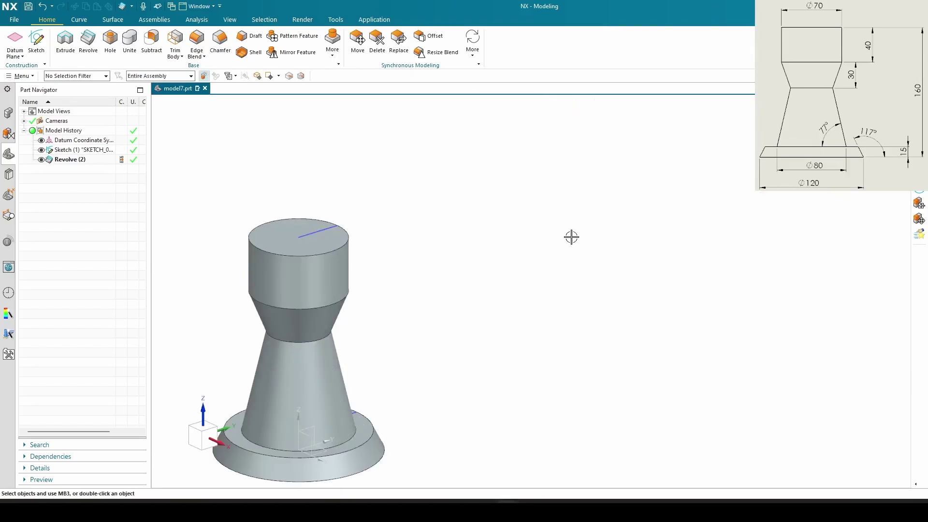
Hide all datums and sketches so that only the revolved solid is displayed.
{"action": "key", "text": "ctrl+w"}
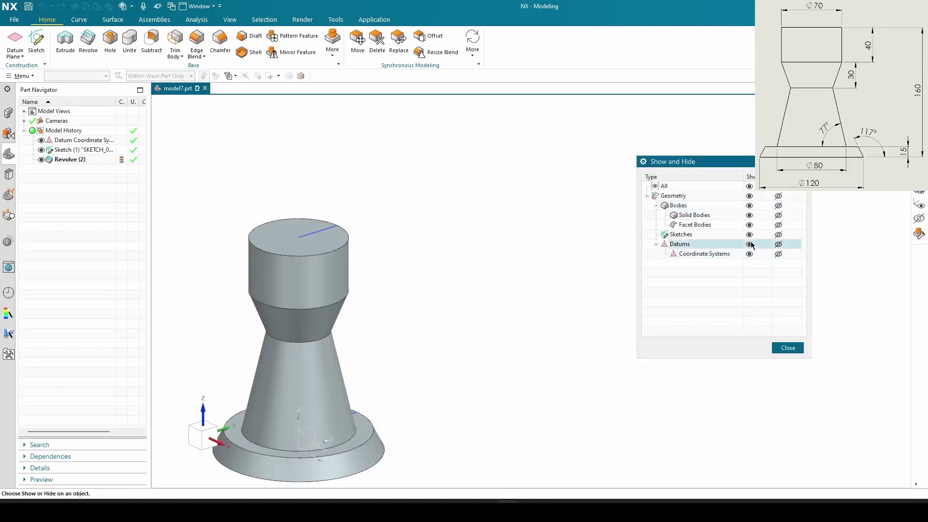
{"action": "left_click", "coordinate": [778, 244]}
{"action": "left_click", "coordinate": [779, 235]}
{"action": "left_click", "coordinate": [788, 347]}
{"action": "middle_click_drag", "start_coordinate": [451, 328], "coordinate": [619, 347], "text": "shift"}
{"action": "scroll", "coordinate": [618, 348], "scroll_direction": "up", "scroll_amount": 2}
{"action": "scroll", "coordinate": [559, 350], "scroll_direction": "down", "scroll_amount": 1}
{"action": "middle_click_drag", "start_coordinate": [560, 349], "coordinate": [607, 360], "text": "shift"}
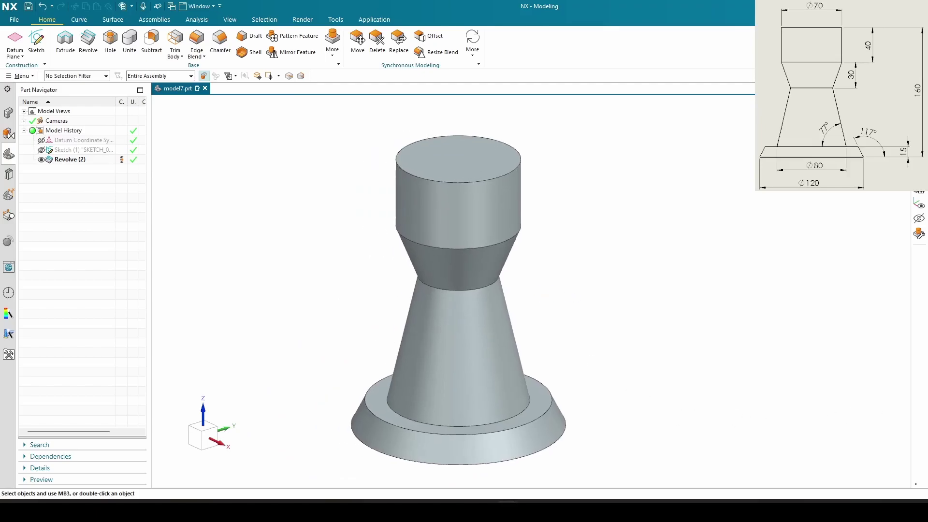